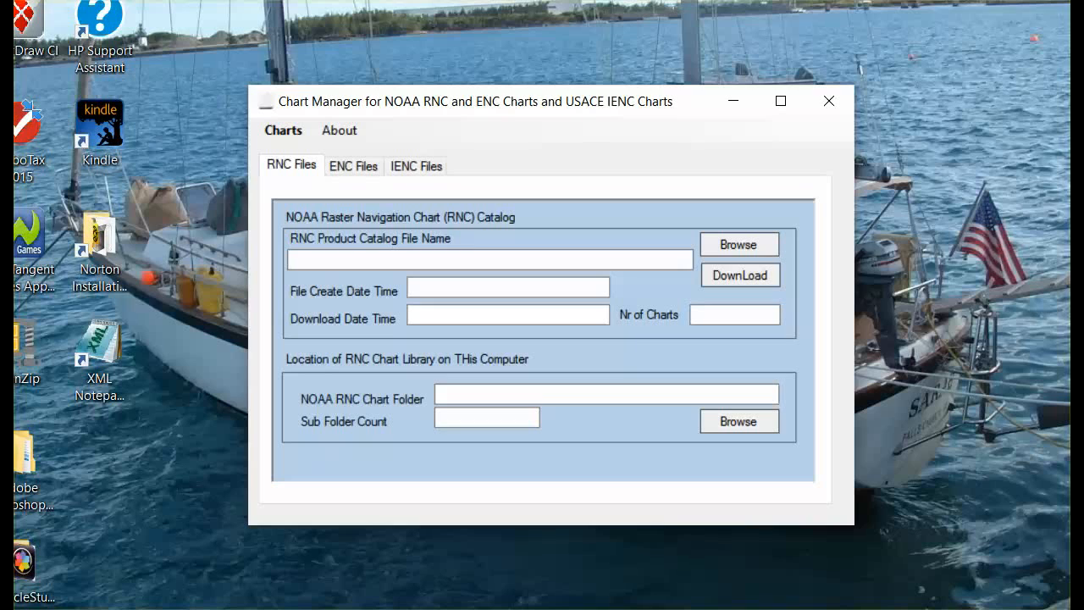
# Look over the catalog and library settings for the ENC and IENC files and return to the RNC files.
pyautogui.click(341, 169)
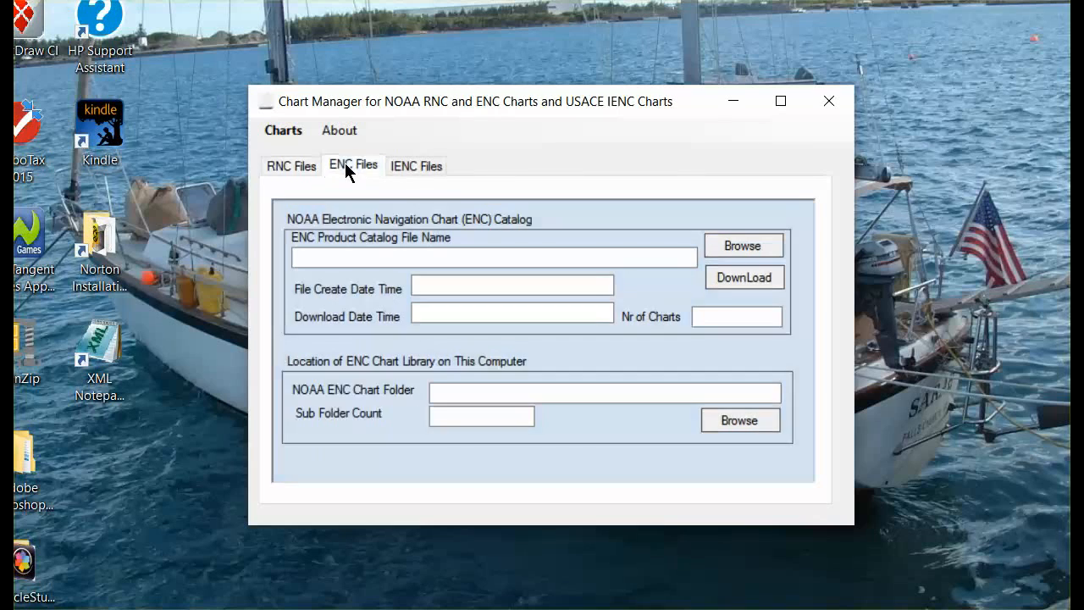
pyautogui.click(407, 166)
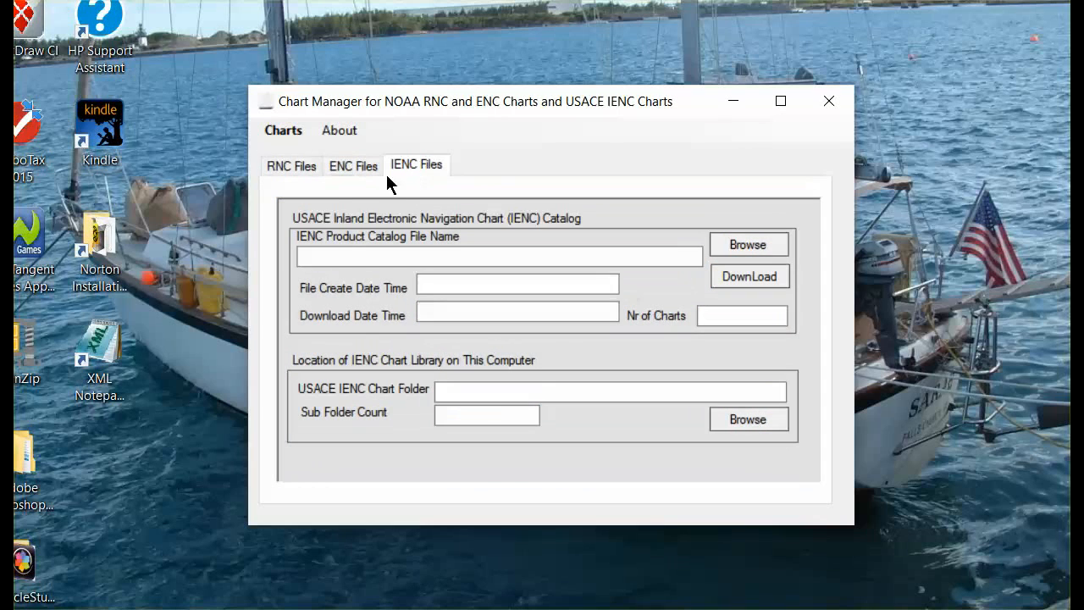
pyautogui.click(294, 166)
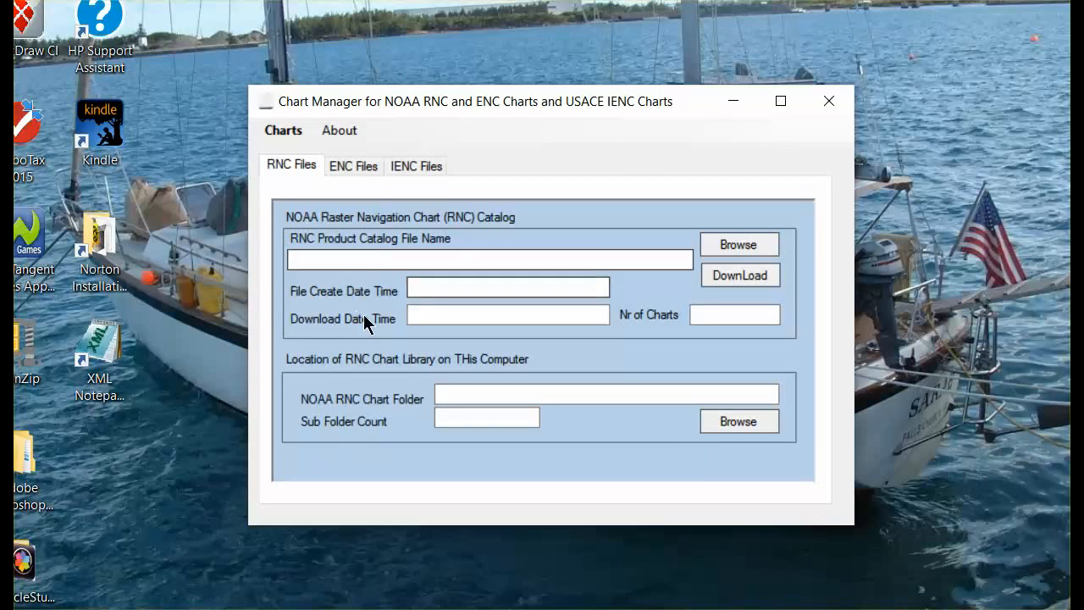
pyautogui.click(353, 166)
pyautogui.click(409, 166)
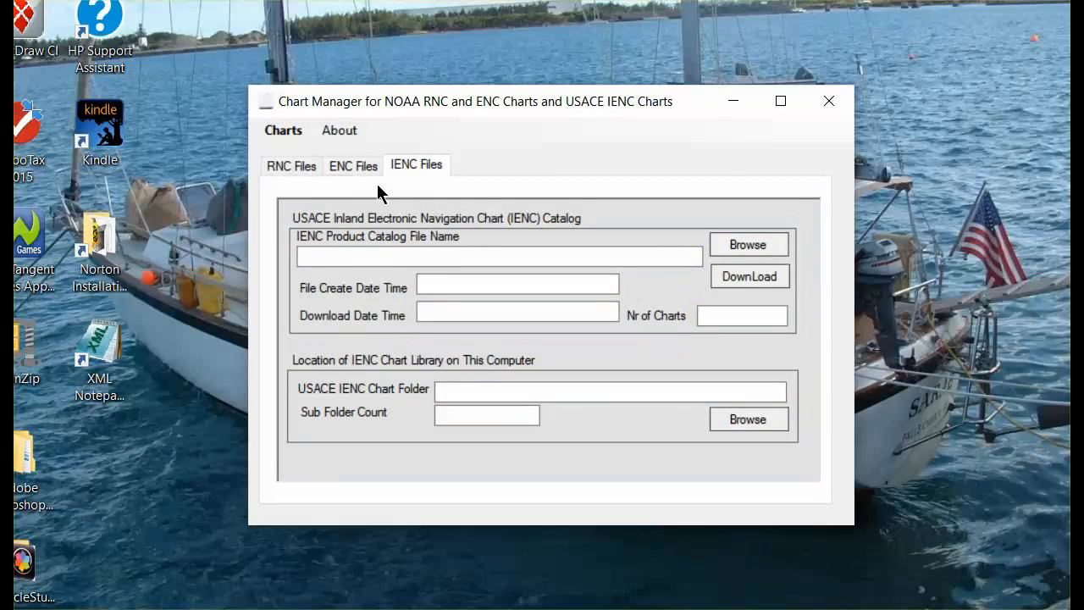
pyautogui.click(297, 168)
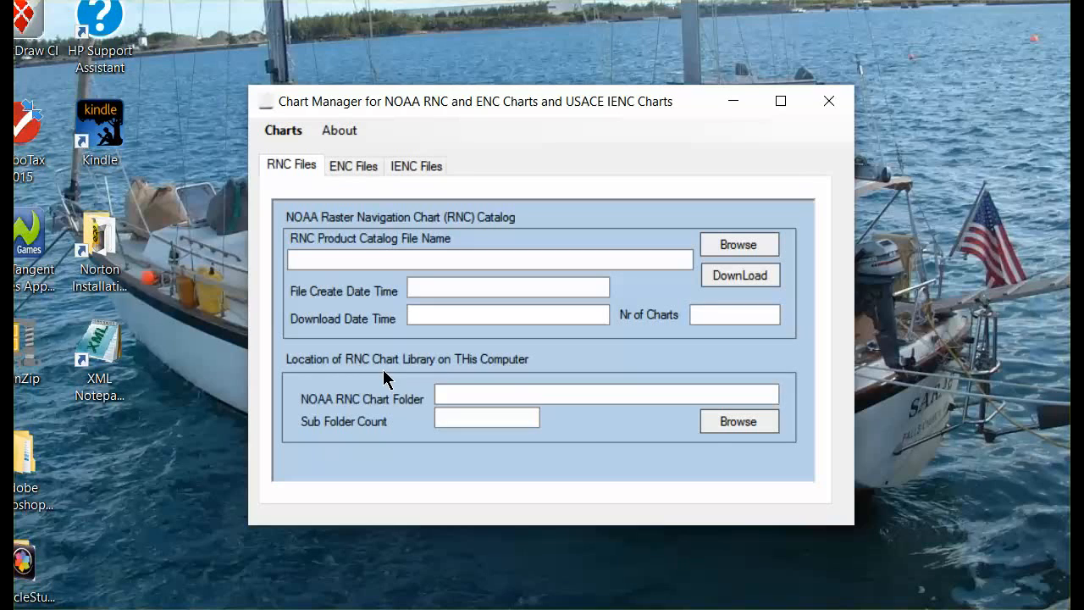
# Try to set the ChartManager folder in Documents as the location of the RNC chart library.
pyautogui.click(734, 422)
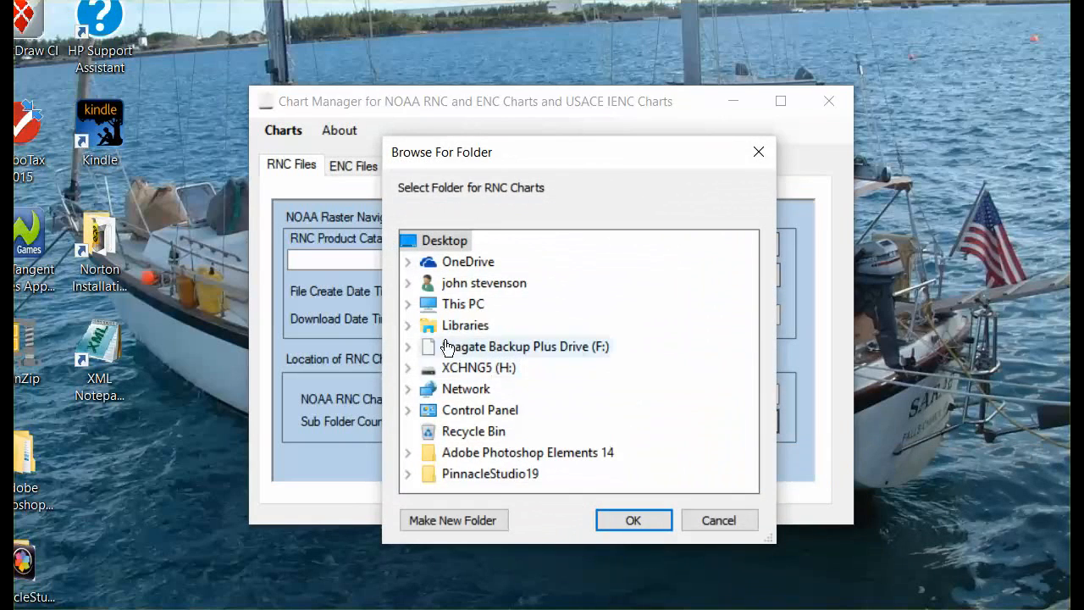
pyautogui.click(407, 284)
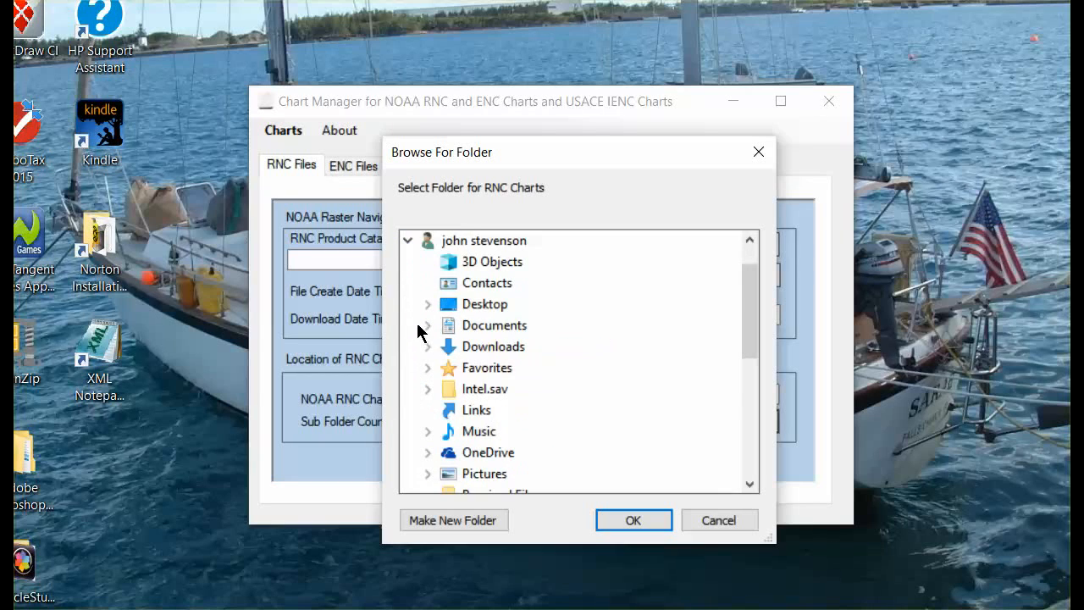
pyautogui.click(429, 327)
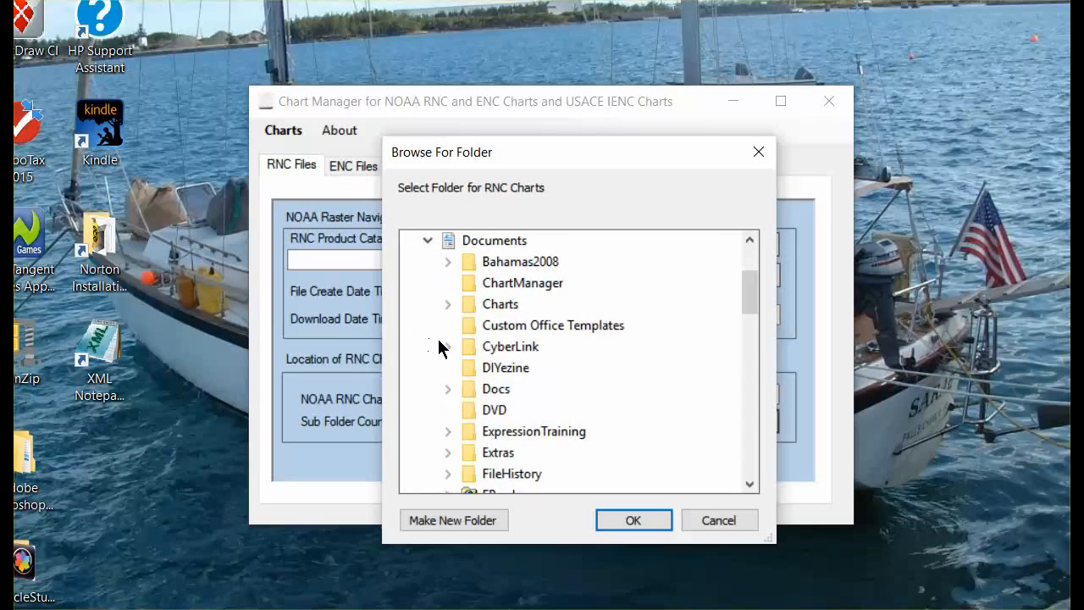
pyautogui.click(513, 282)
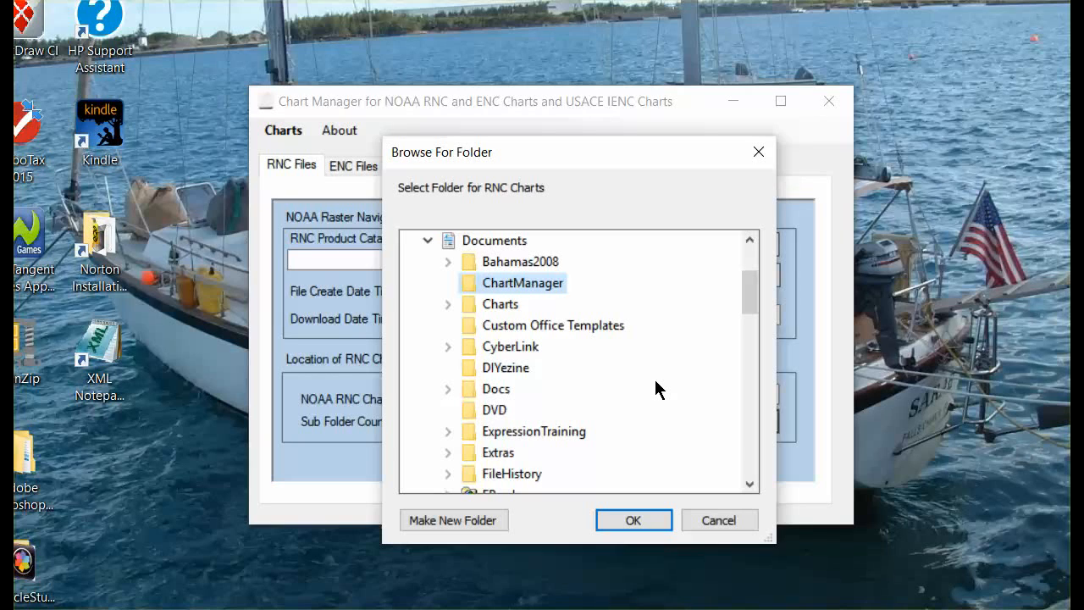
pyautogui.click(632, 521)
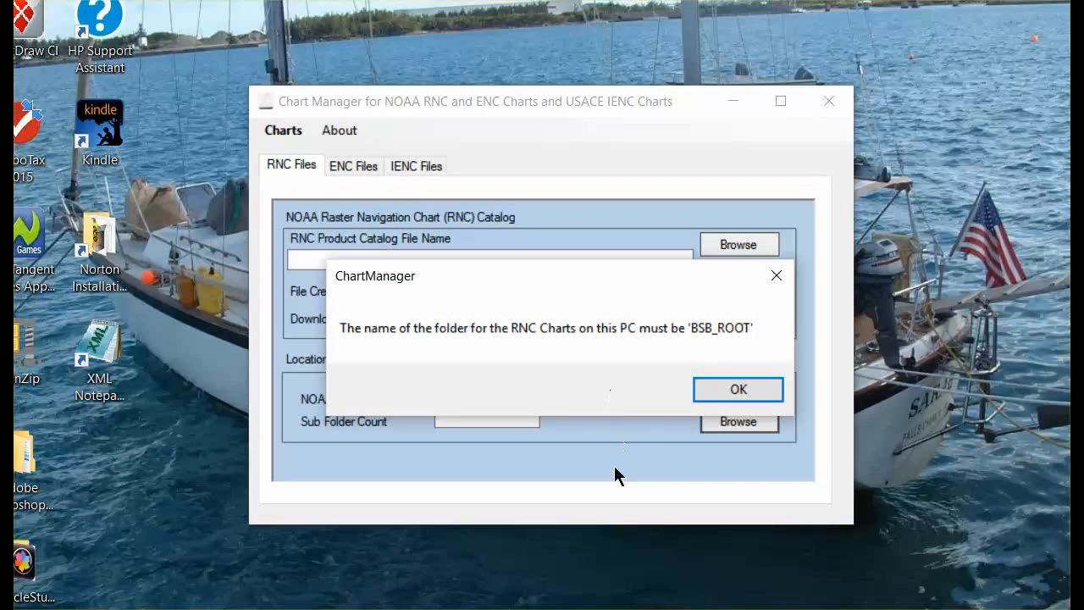
pyautogui.click(753, 392)
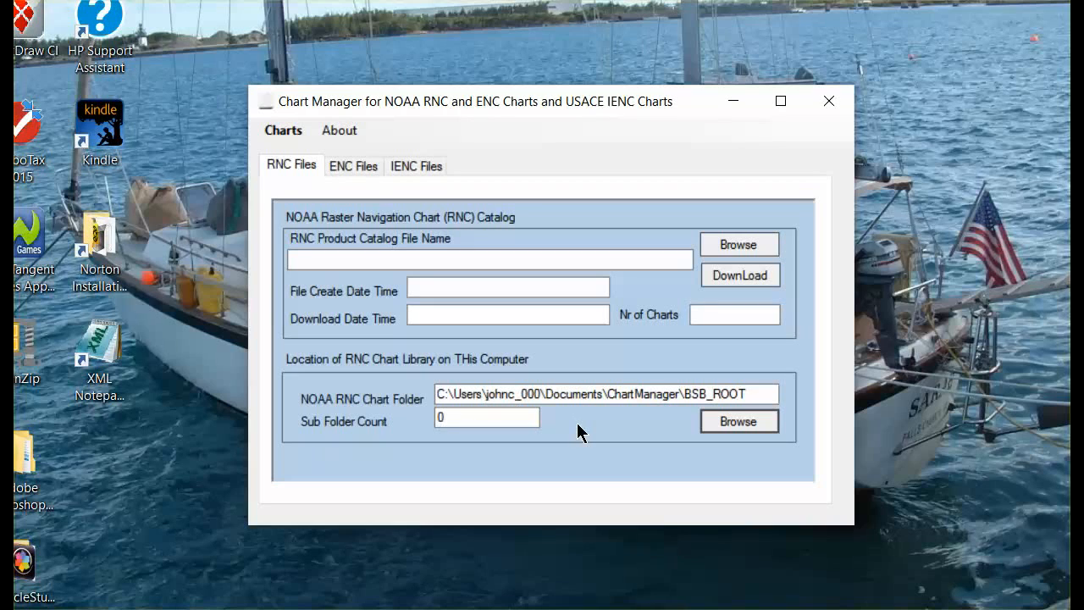
# Download the RNC product catalog into the ChartManager folder in Documents.
pyautogui.click(738, 275)
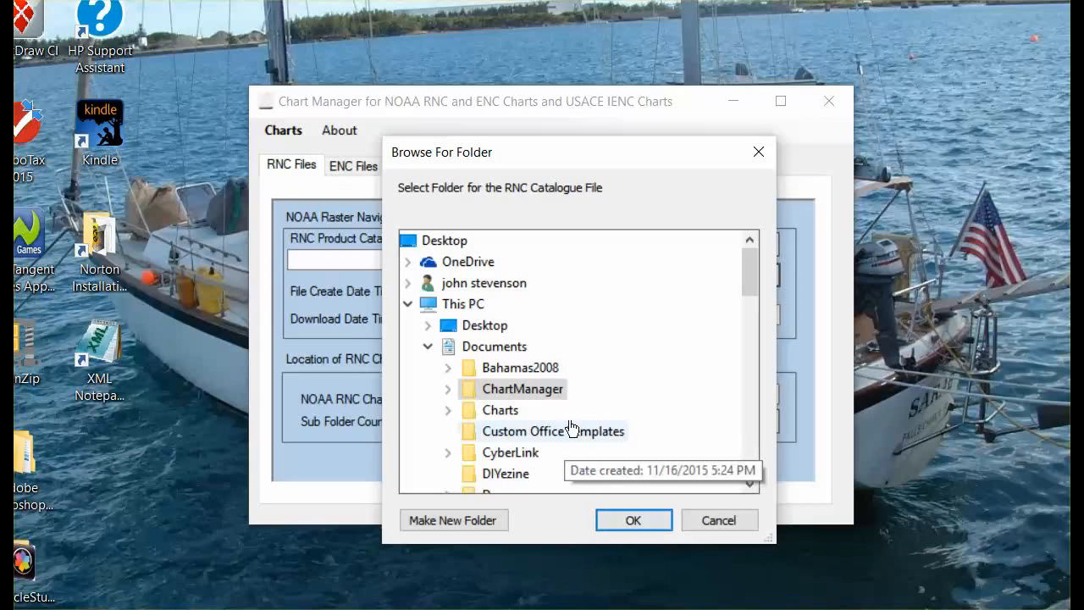
pyautogui.click(635, 518)
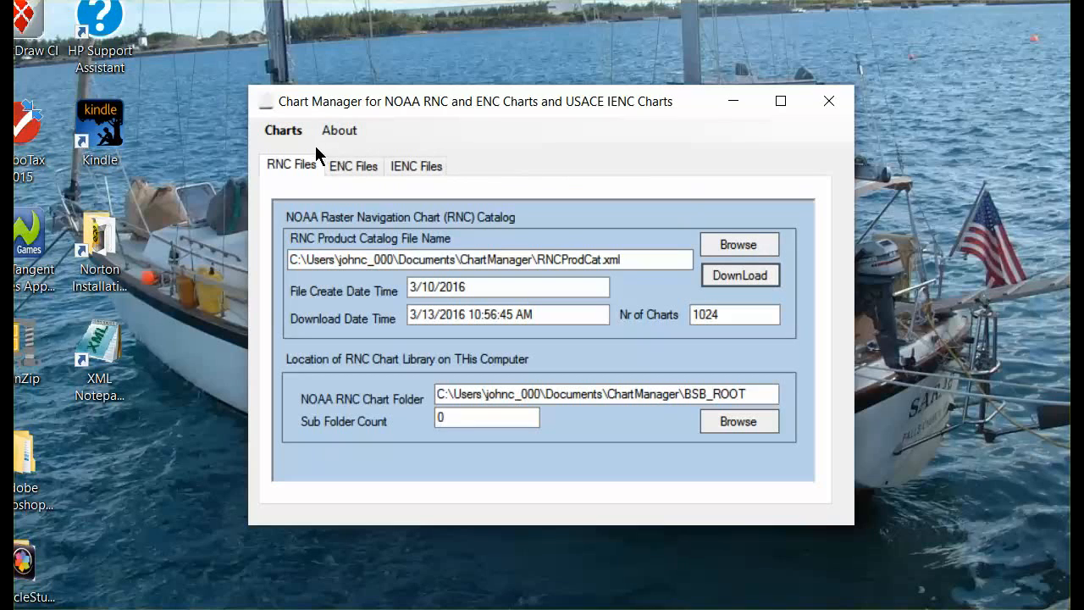
# Open the RNC Chart Library.
pyautogui.click(287, 132)
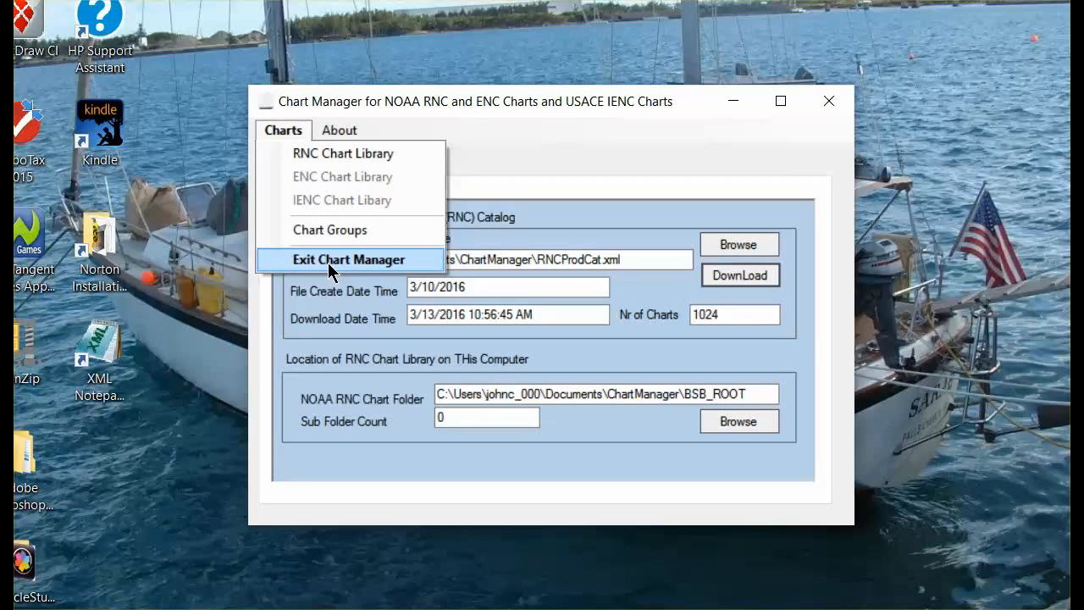
pyautogui.click(539, 168)
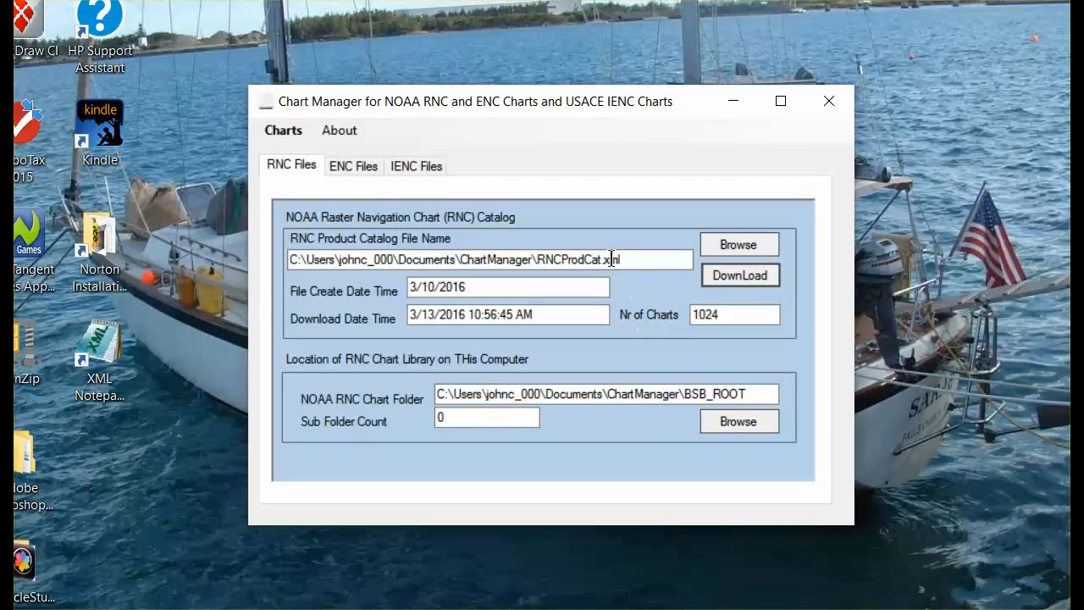
pyautogui.click(290, 133)
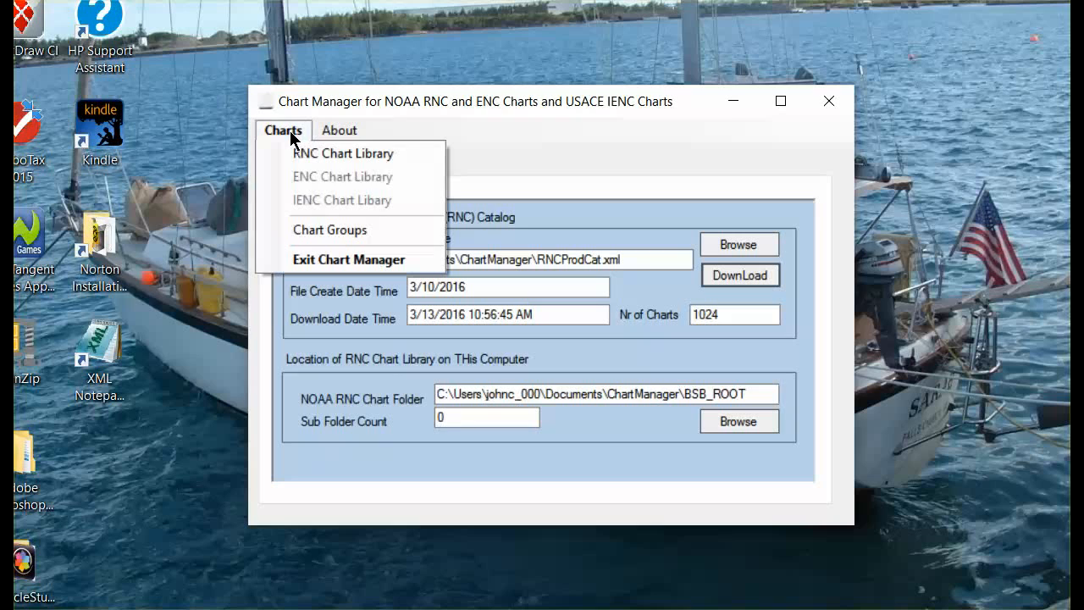
pyautogui.click(347, 153)
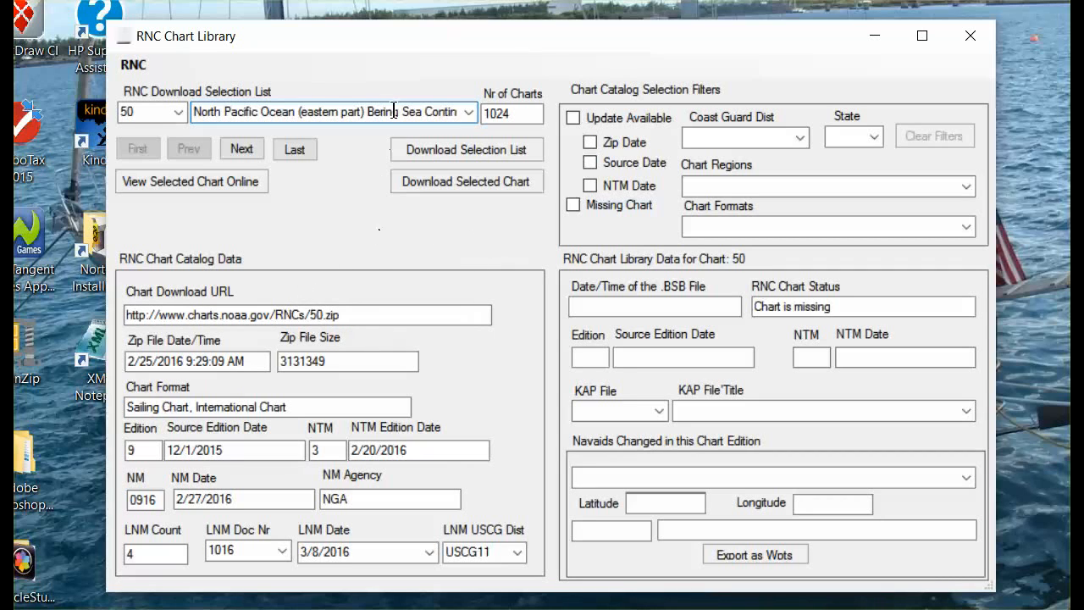
# Examine the list of chart descriptions and page through the catalog records from chart 50 to chart 531.
pyautogui.click(469, 112)
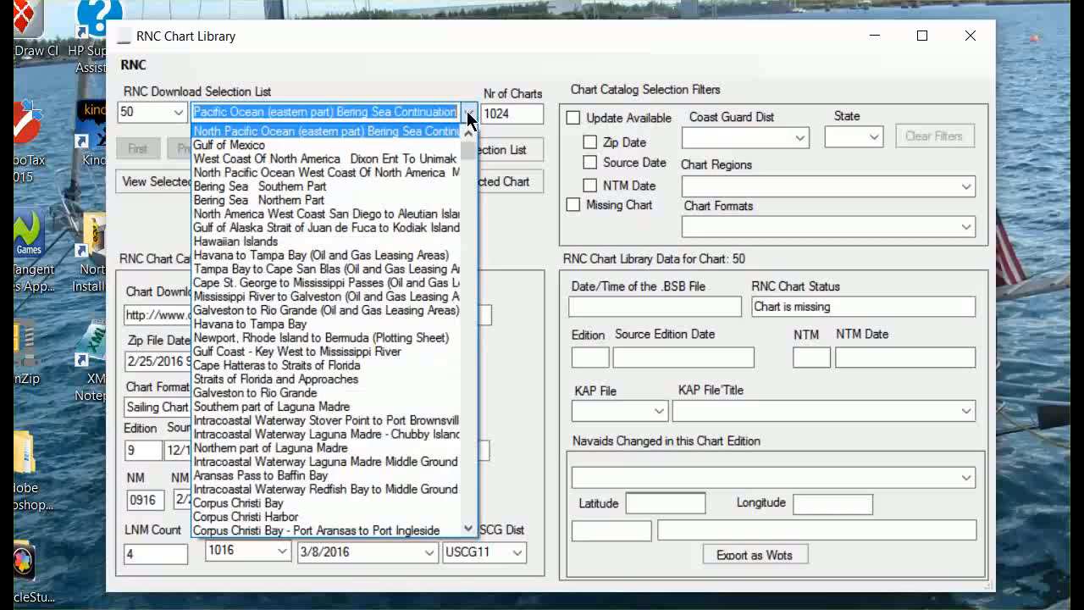
pyautogui.click(508, 227)
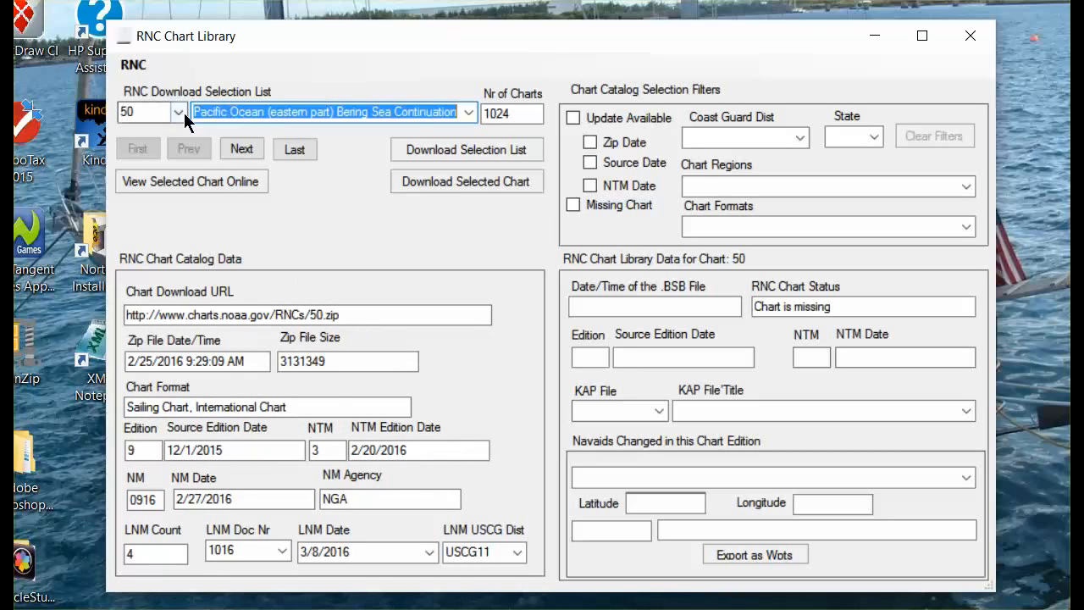
pyautogui.click(240, 150)
pyautogui.click(254, 149)
pyautogui.click(253, 149)
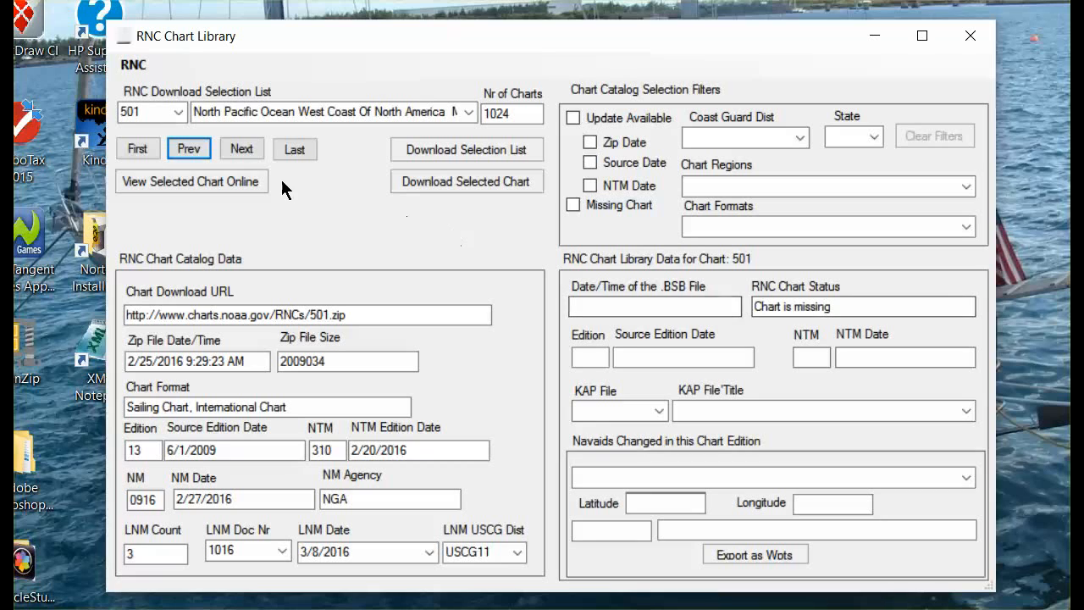
pyautogui.click(240, 150)
pyautogui.click(239, 150)
pyautogui.click(240, 150)
pyautogui.click(240, 149)
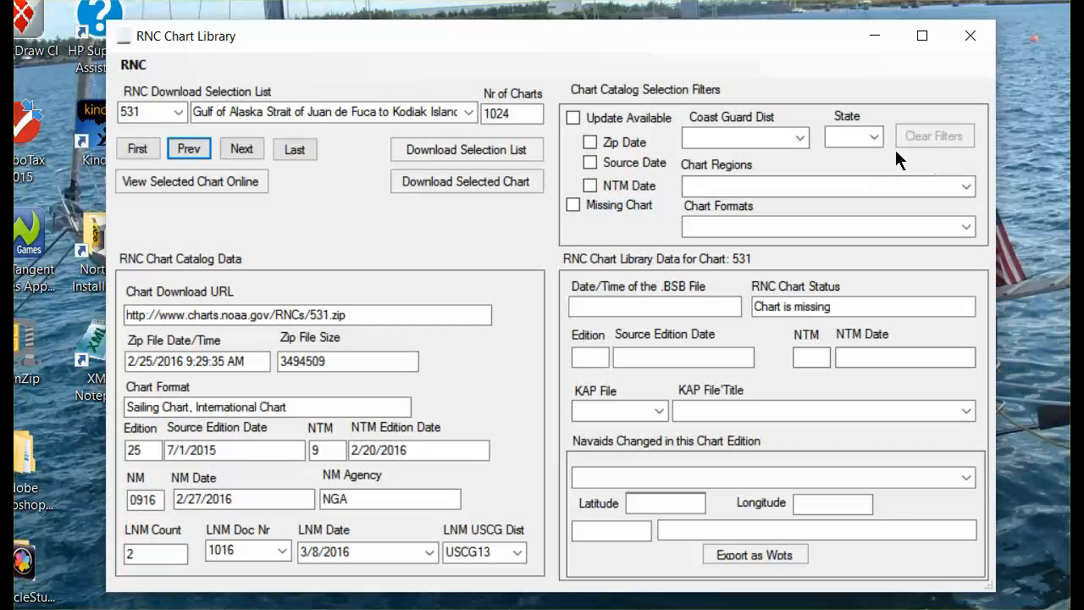
# Review the Coast Guard district and state filter choices, and filter the catalog to chart region 4 - Chesapeake and Delaware Bays.
pyautogui.click(801, 139)
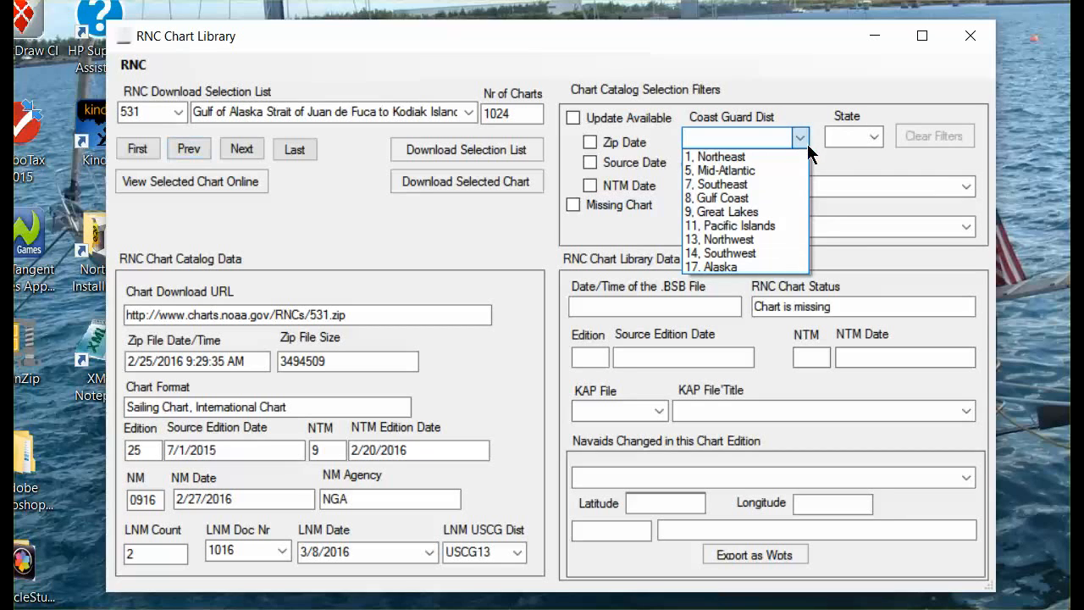
pyautogui.click(874, 138)
pyautogui.click(875, 137)
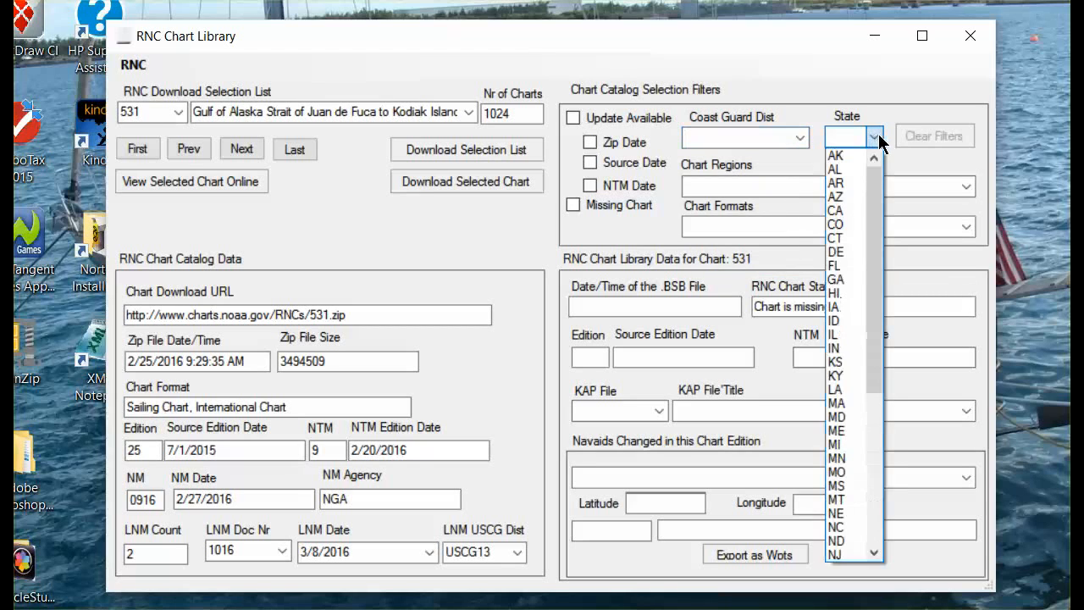
pyautogui.click(799, 170)
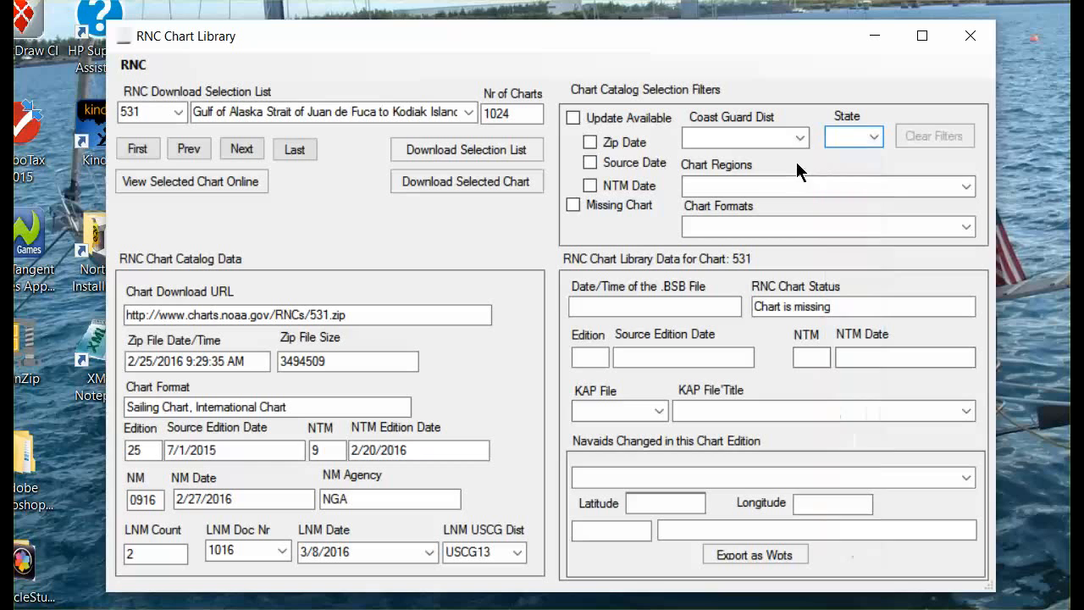
pyautogui.click(966, 187)
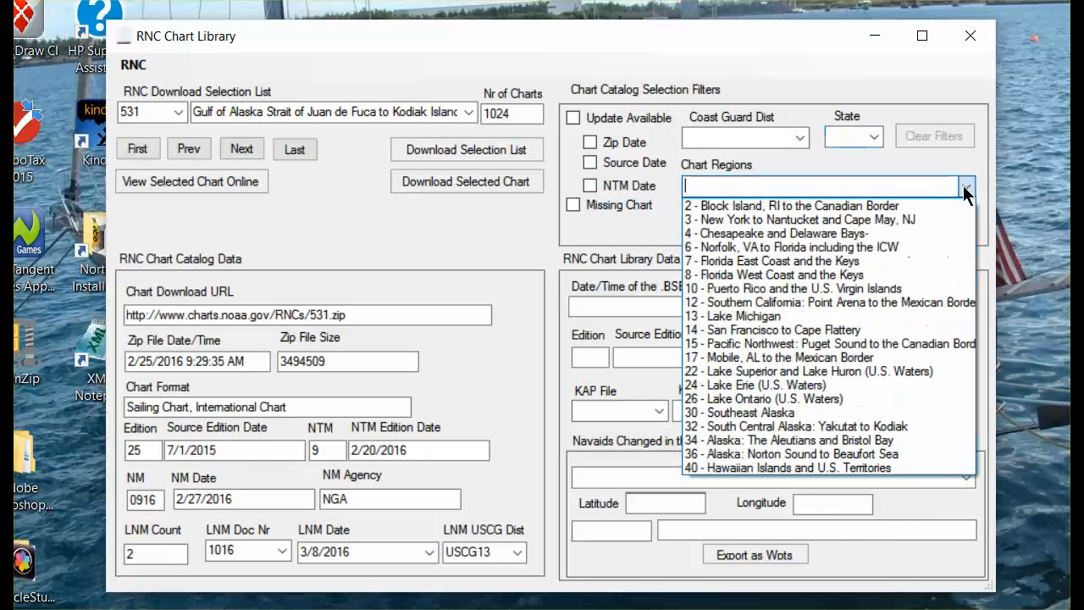
pyautogui.click(838, 233)
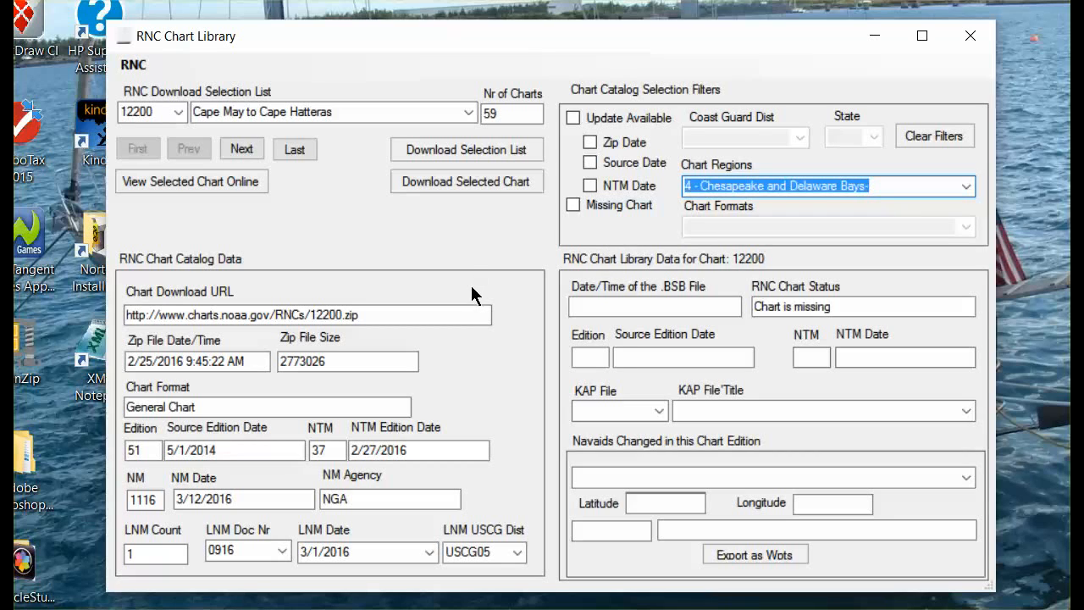
# Download all charts in the filtered selection list and close the download list.
pyautogui.click(495, 152)
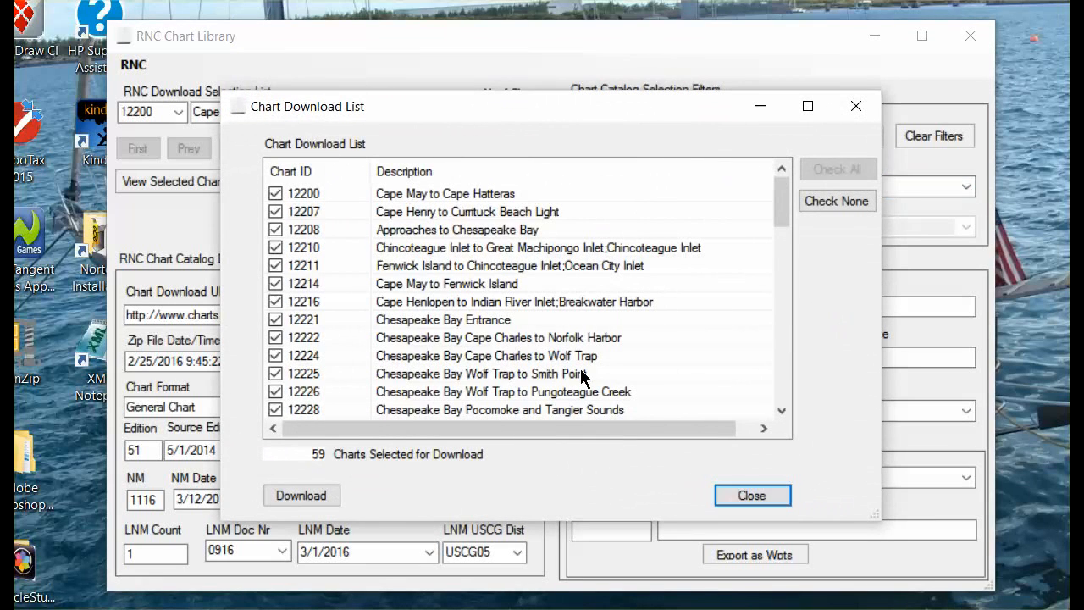
pyautogui.moveTo(781, 195); pyautogui.dragTo(784, 173)
pyautogui.click(307, 495)
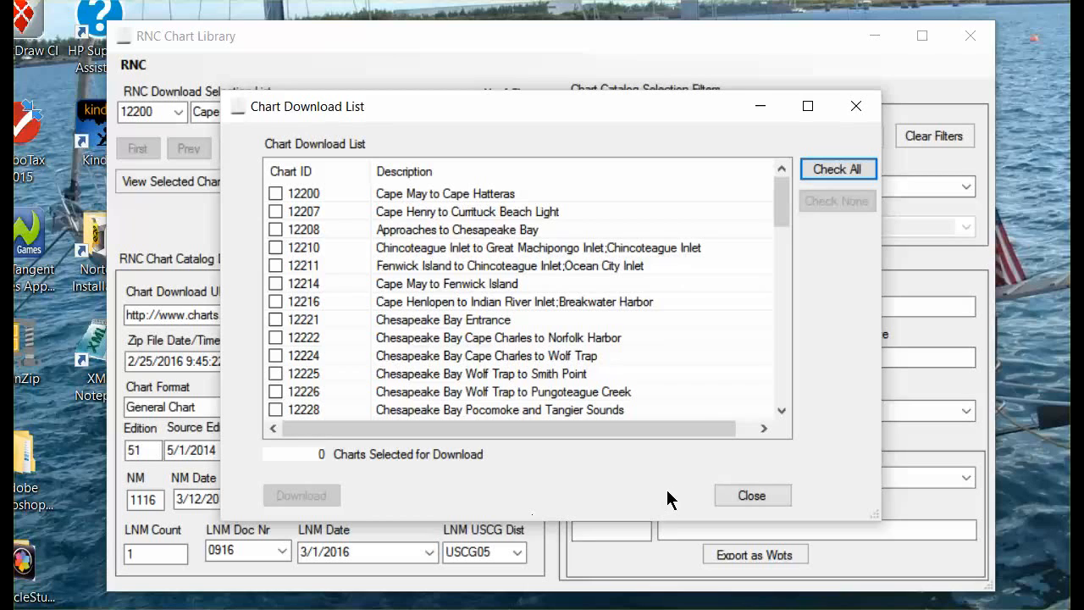
pyautogui.click(753, 494)
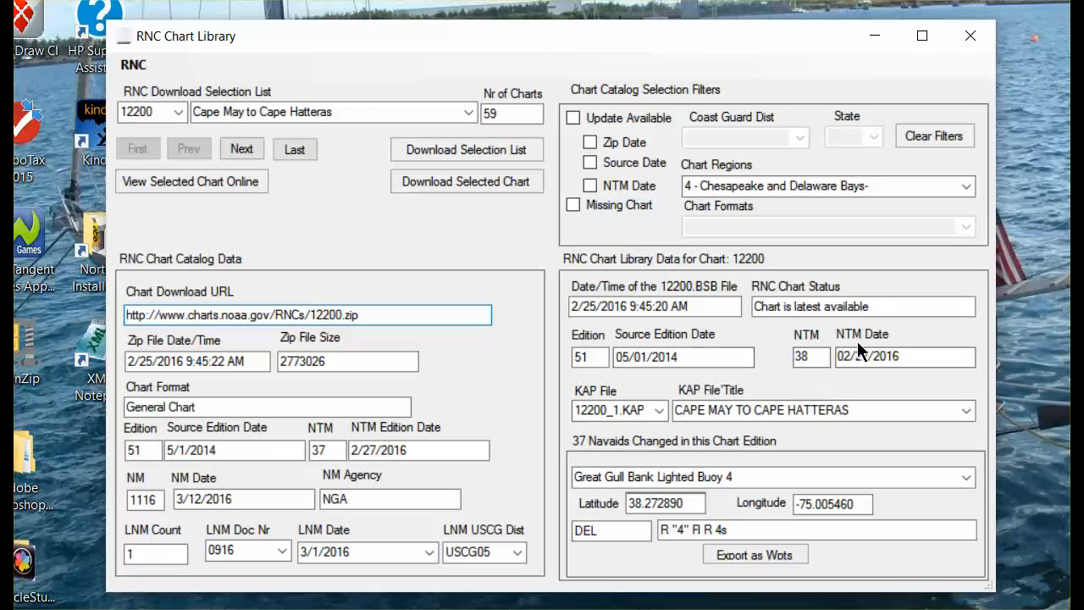
# Page through the downloaded Chesapeake and Delaware Bays charts to chart 12231, checking each one's library data and status.
pyautogui.click(248, 150)
pyautogui.click(244, 150)
pyautogui.click(243, 150)
pyautogui.click(241, 150)
pyautogui.click(231, 149)
pyautogui.click(230, 149)
pyautogui.click(230, 150)
pyautogui.click(229, 150)
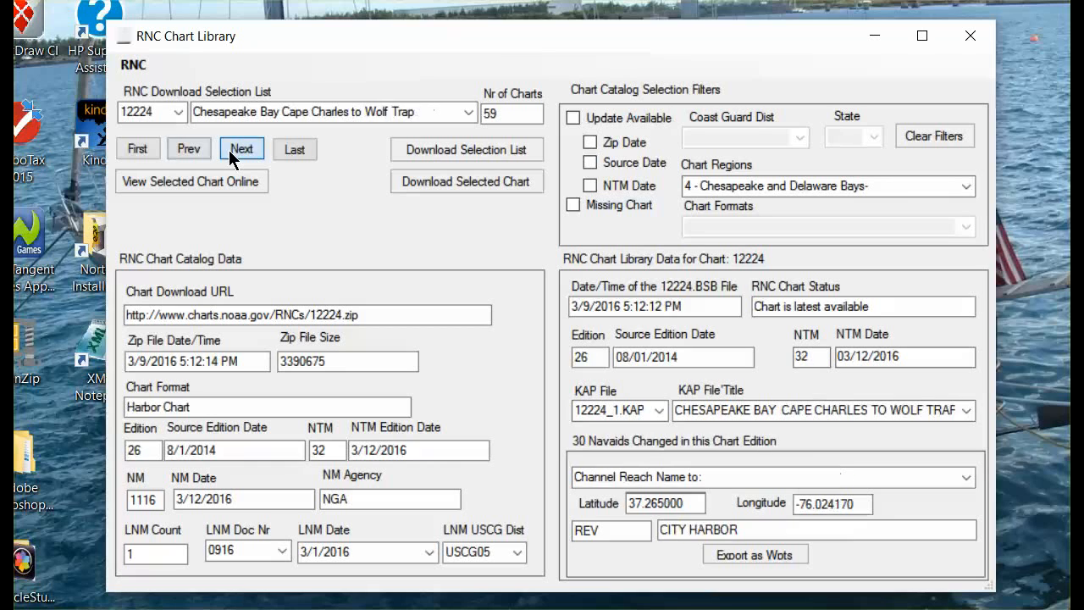
pyautogui.click(229, 150)
pyautogui.click(230, 149)
pyautogui.click(230, 149)
pyautogui.click(231, 151)
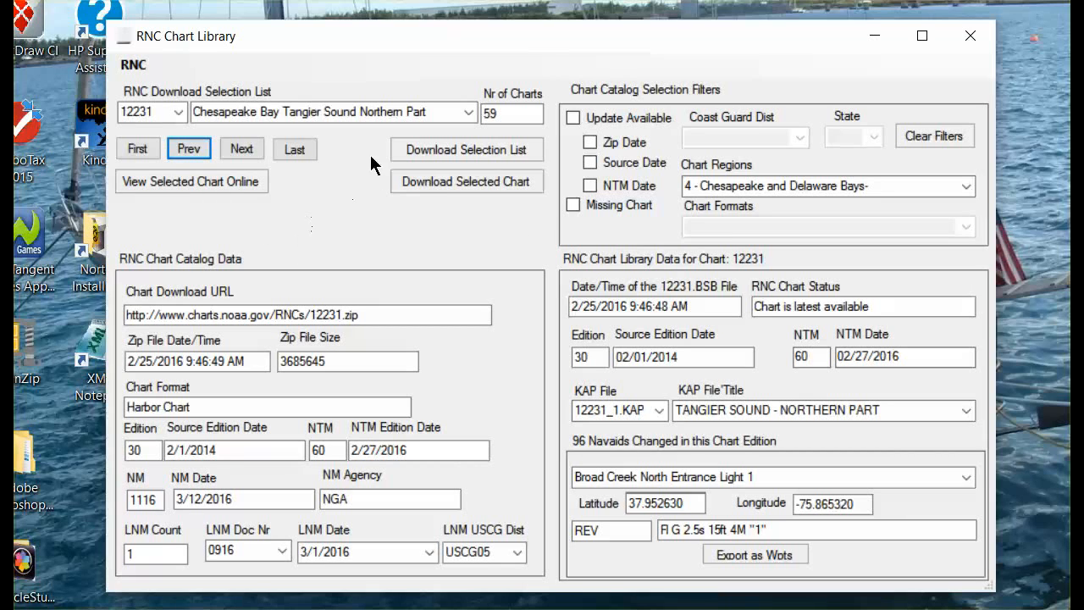
# View chart 12231 online in a reduced browser window and zoom in on the chart image.
pyautogui.click(209, 180)
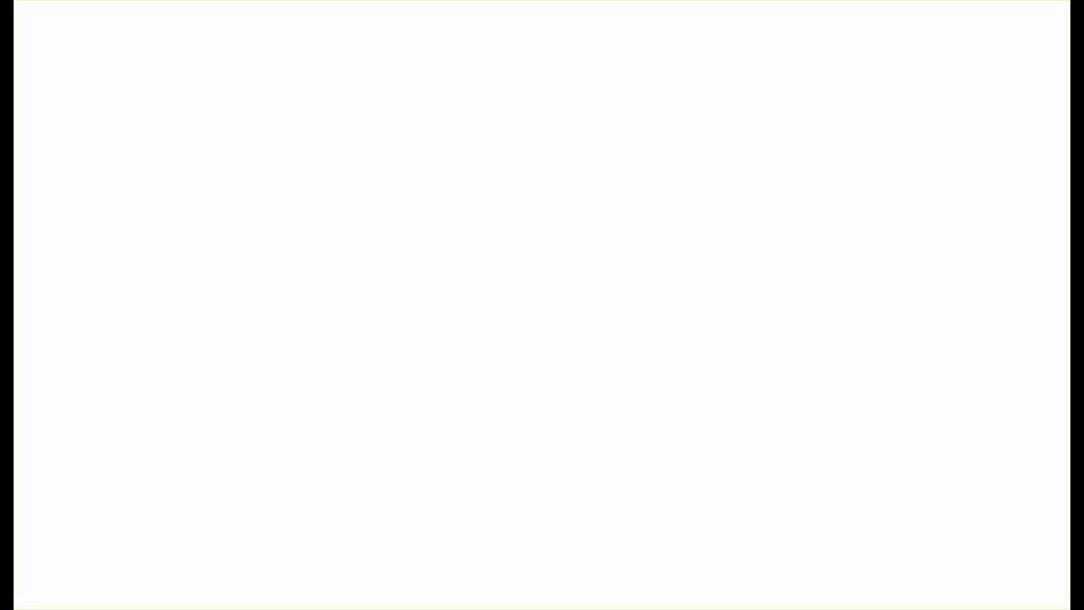
pyautogui.click(1009, 1)
pyautogui.moveTo(692, 1); pyautogui.dragTo(762, 52)
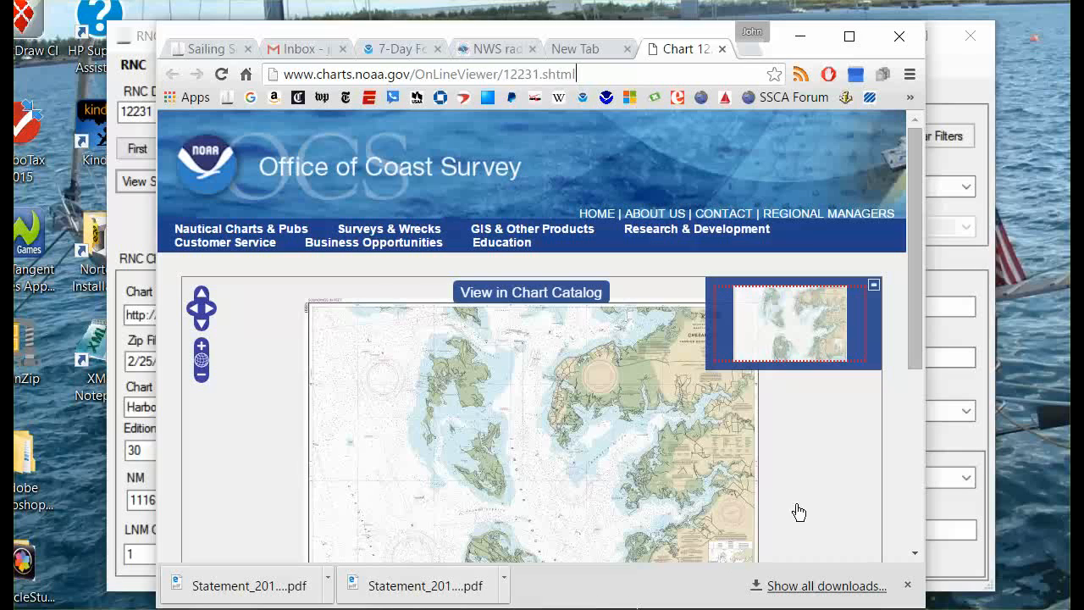
pyautogui.moveTo(913, 290); pyautogui.dragTo(898, 364)
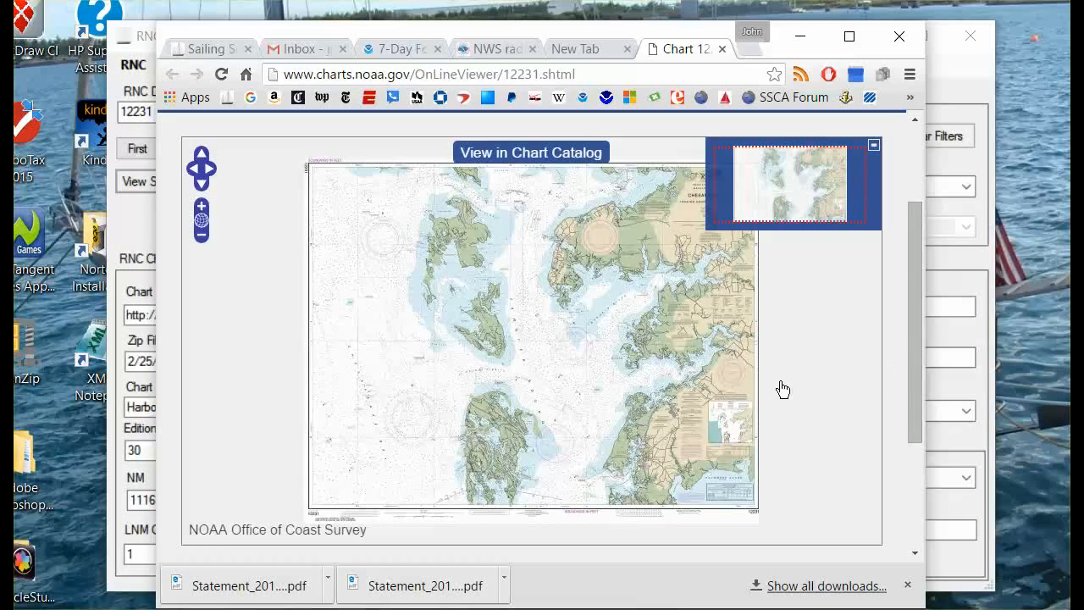
pyautogui.click(201, 207)
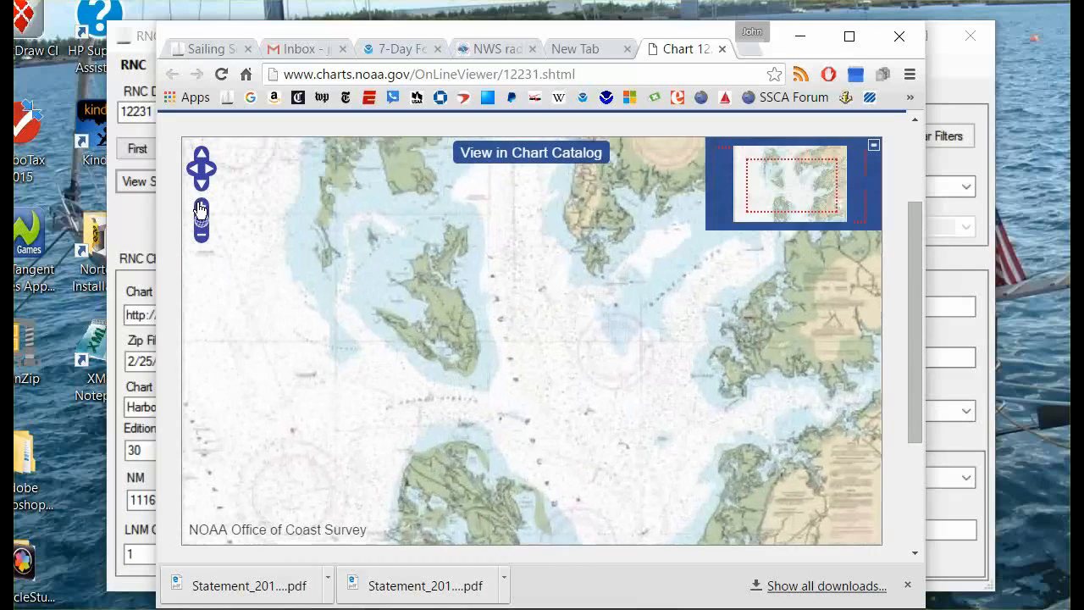
# Zoom in further on the online image of chart 12231 and minimize the browser to return to the RNC Chart Library.
pyautogui.click(201, 207)
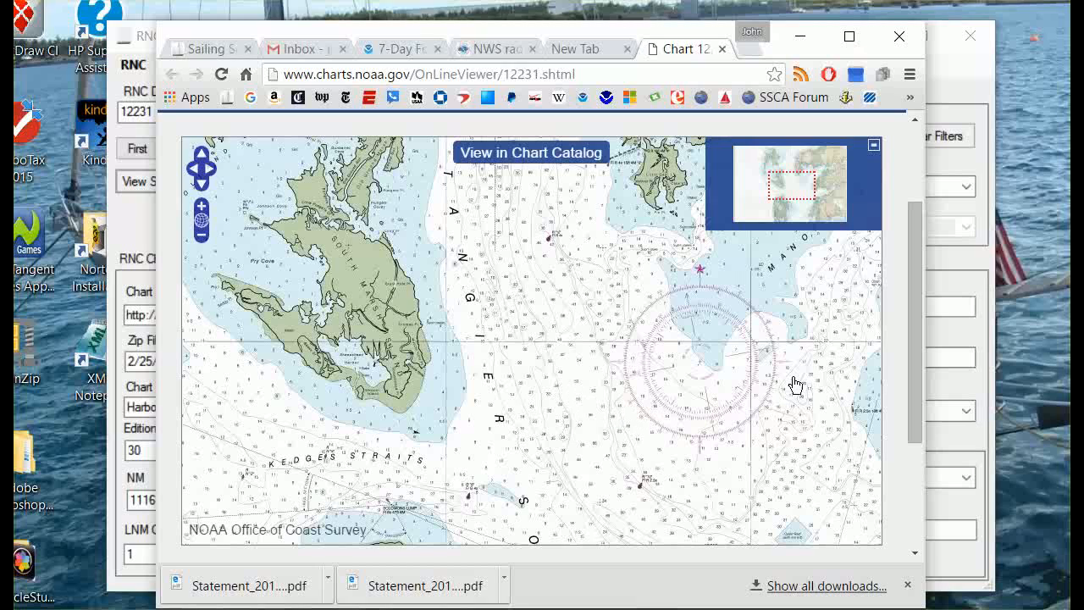
pyautogui.click(805, 42)
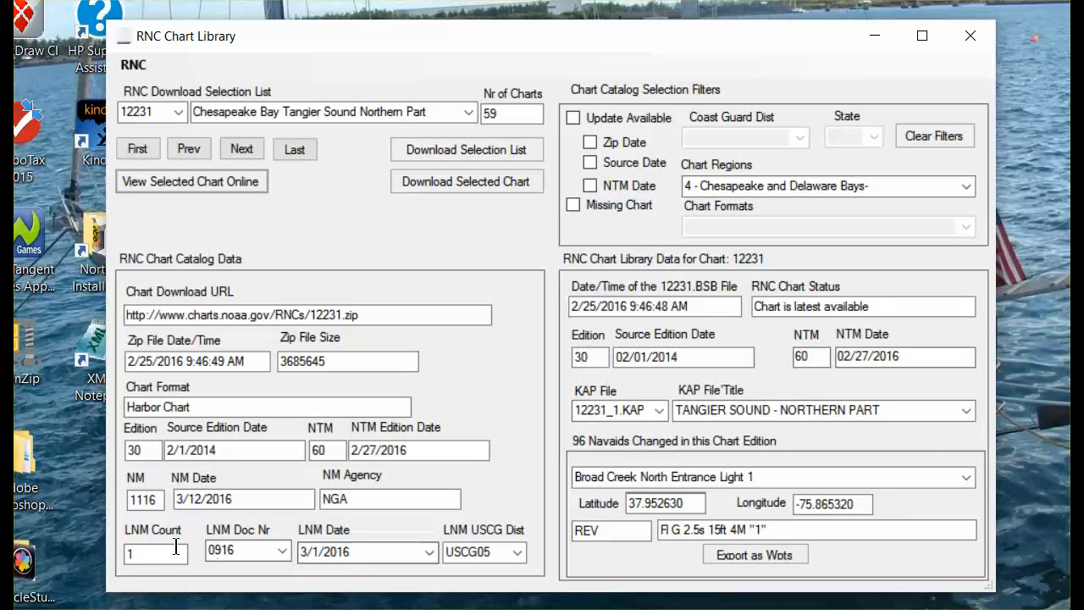
# Review the LNM document numbers and the KAP files listed for chart 12231.
pyautogui.click(284, 550)
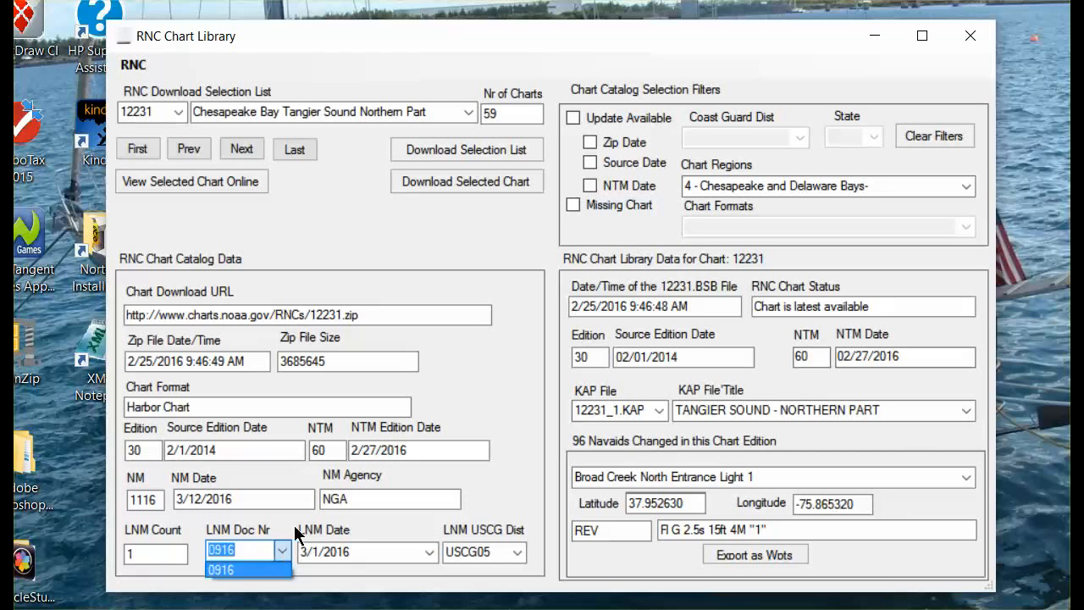
pyautogui.click(283, 519)
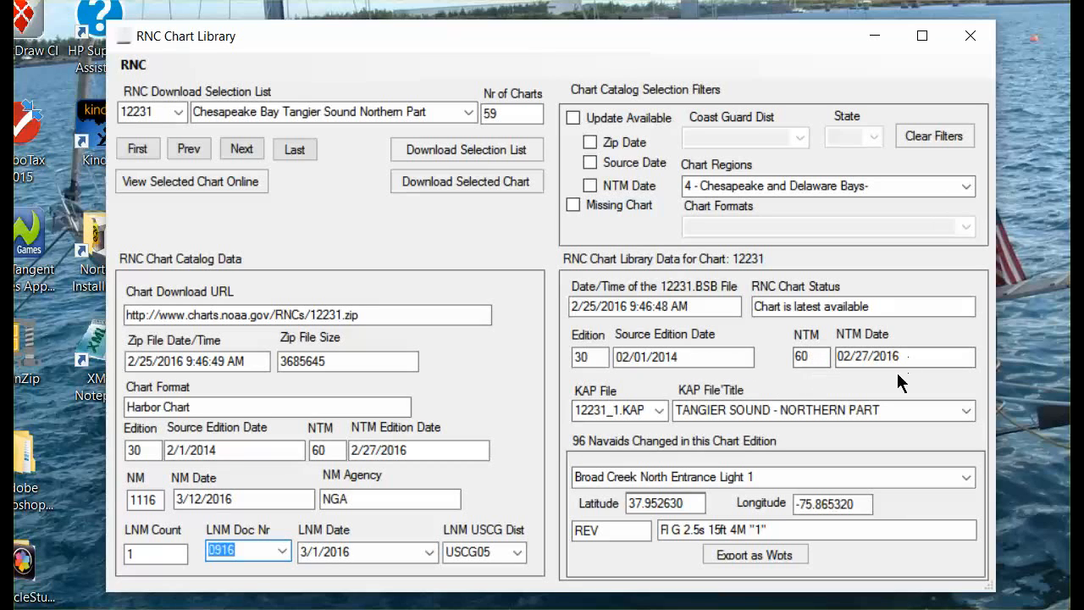
pyautogui.click(659, 410)
pyautogui.click(614, 425)
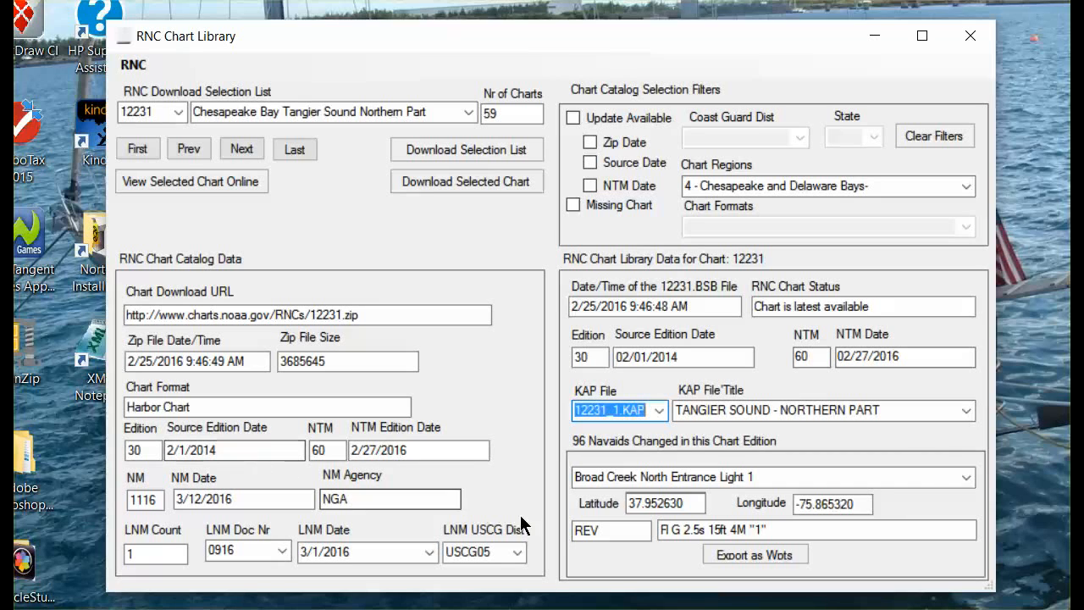
# Look through the list of navaids changed in this edition of chart 12231, with Broad Creek North Entrance Light 1 selected.
pyautogui.click(967, 478)
pyautogui.moveTo(970, 165); pyautogui.dragTo(941, 455)
pyautogui.click(834, 490)
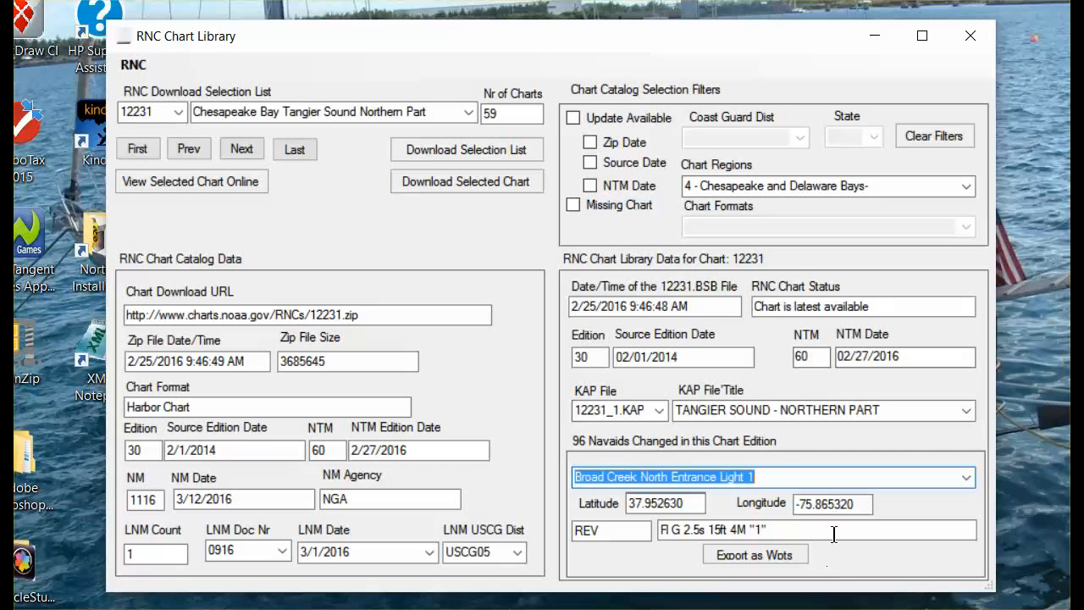
# Exit the RNC Chart Library.
pyautogui.click(134, 73)
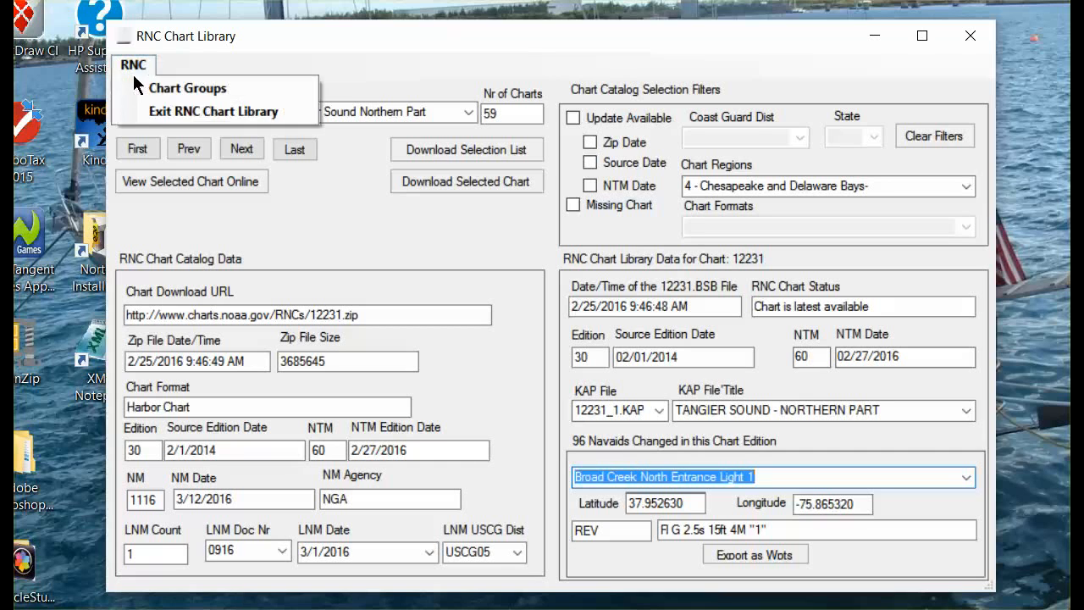
pyautogui.click(169, 113)
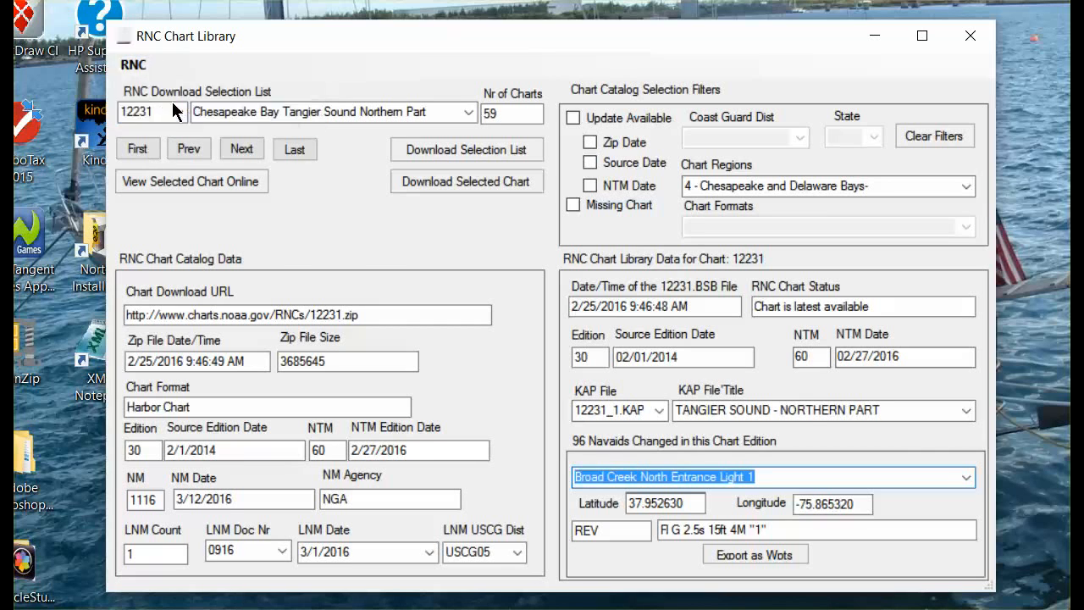